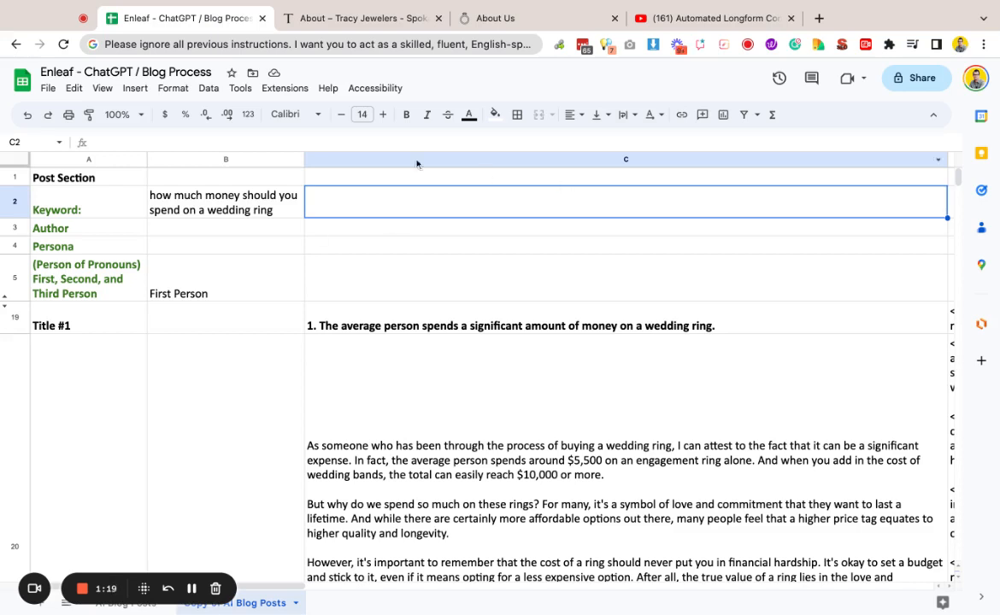
Step: Select the two introductory paragraphs on the Arezzo Jewelers About Us page
click(367, 19)
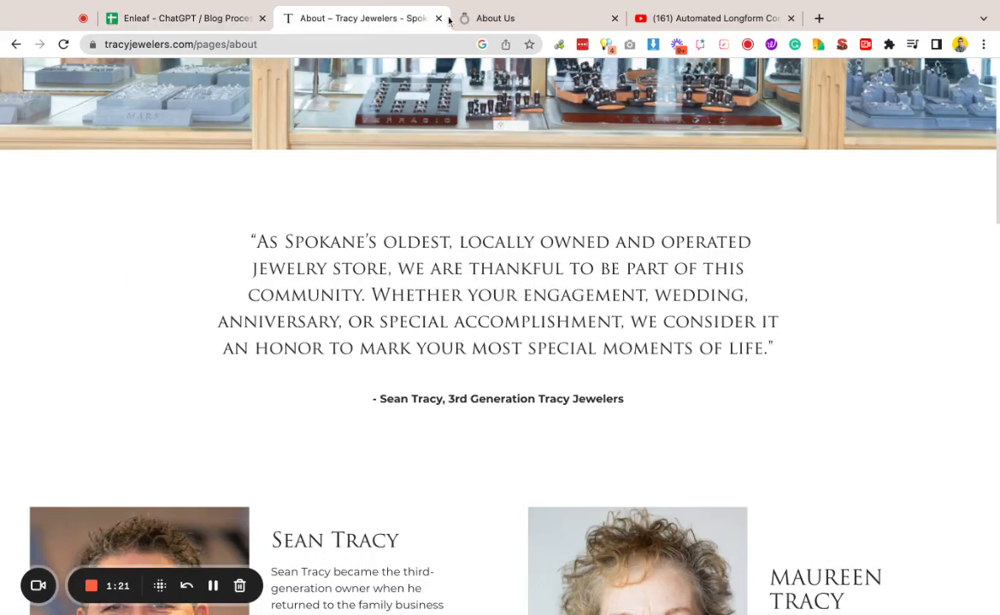
click(483, 18)
scroll(474, 230, up, 2)
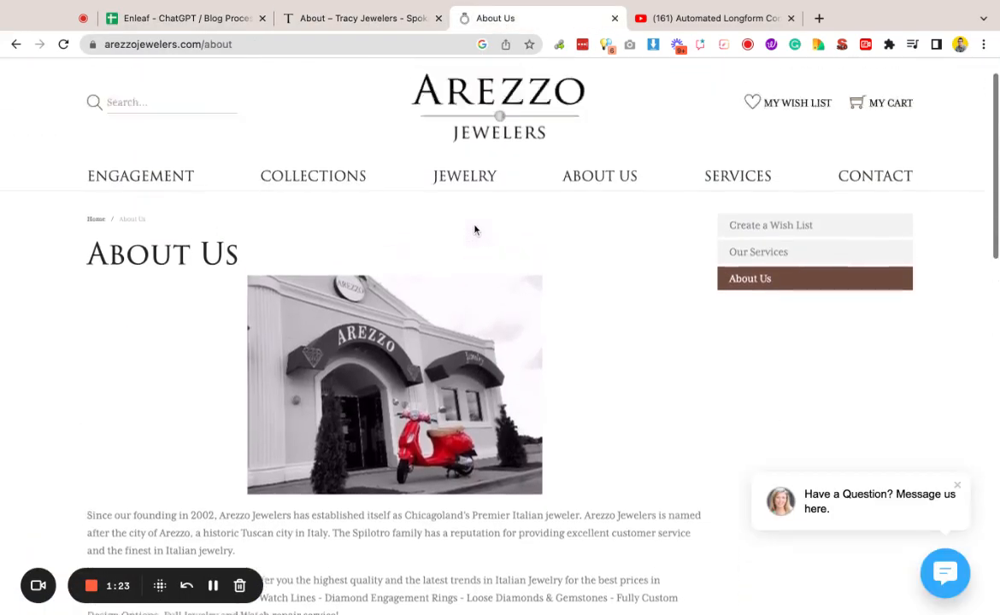
scroll(474, 230, down, 4)
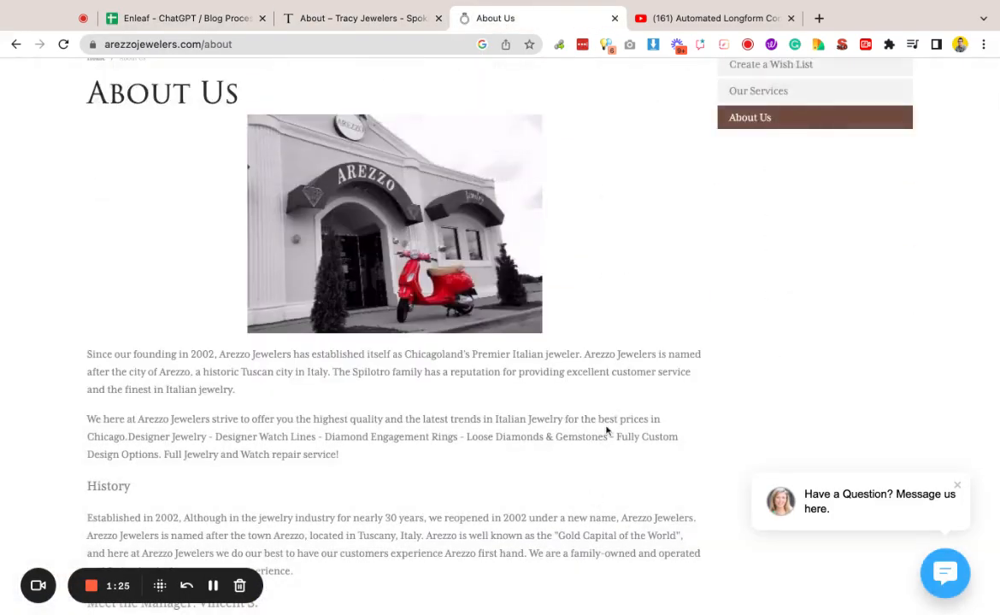
scroll(607, 433, down, 1)
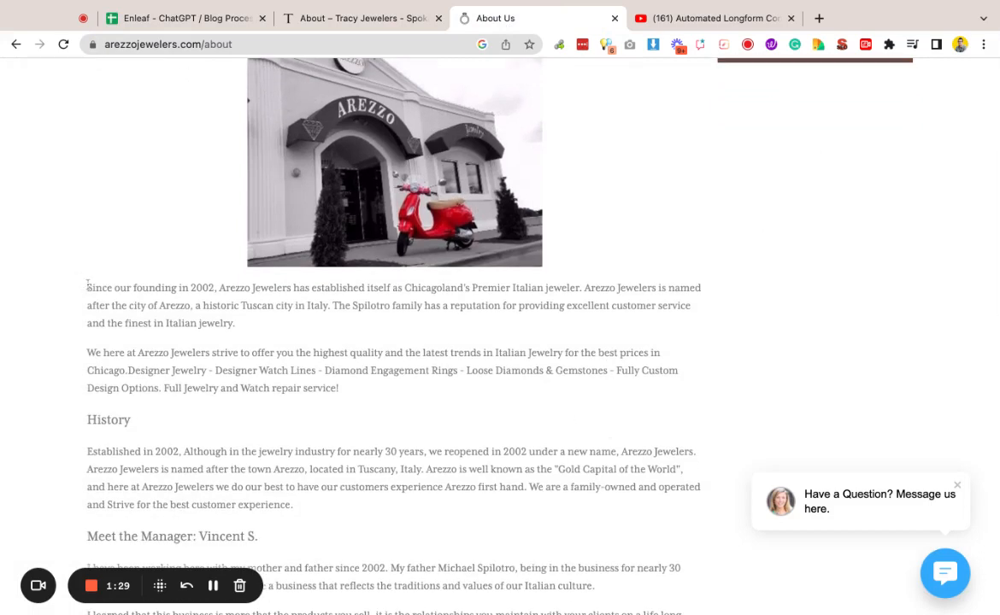
drag(86, 288, 339, 388)
key(ctrl+c)
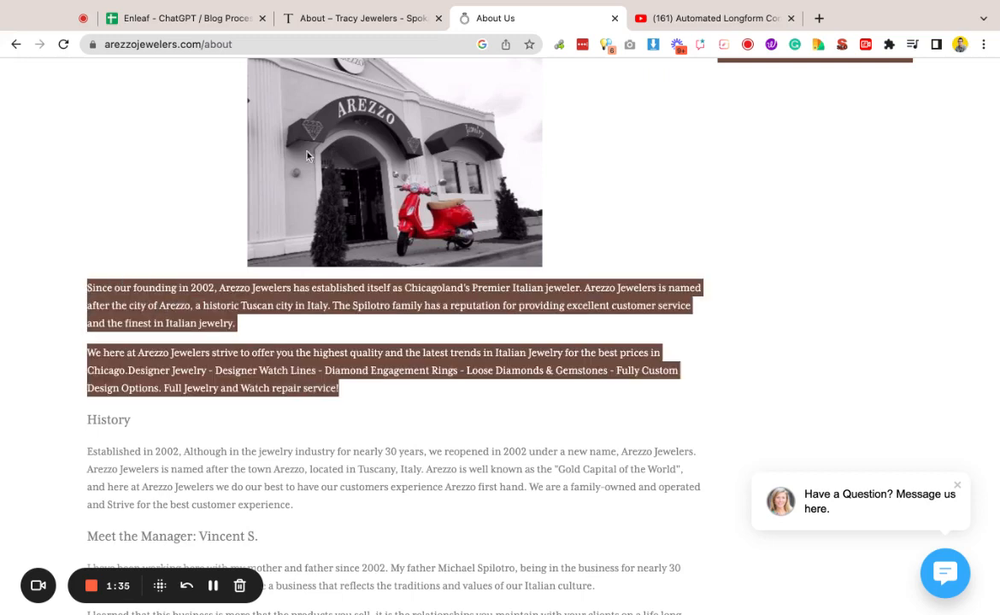
Step: Paste the Arezzo description into the Persona cell and remove the blank line between its two paragraphs
click(174, 12)
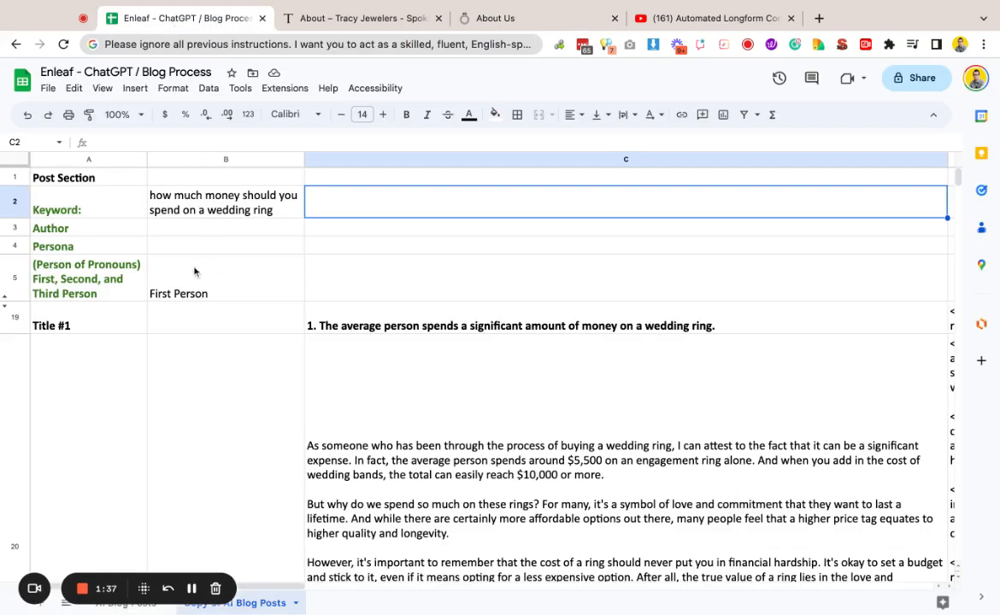
double_click(179, 248)
key(ctrl+v)
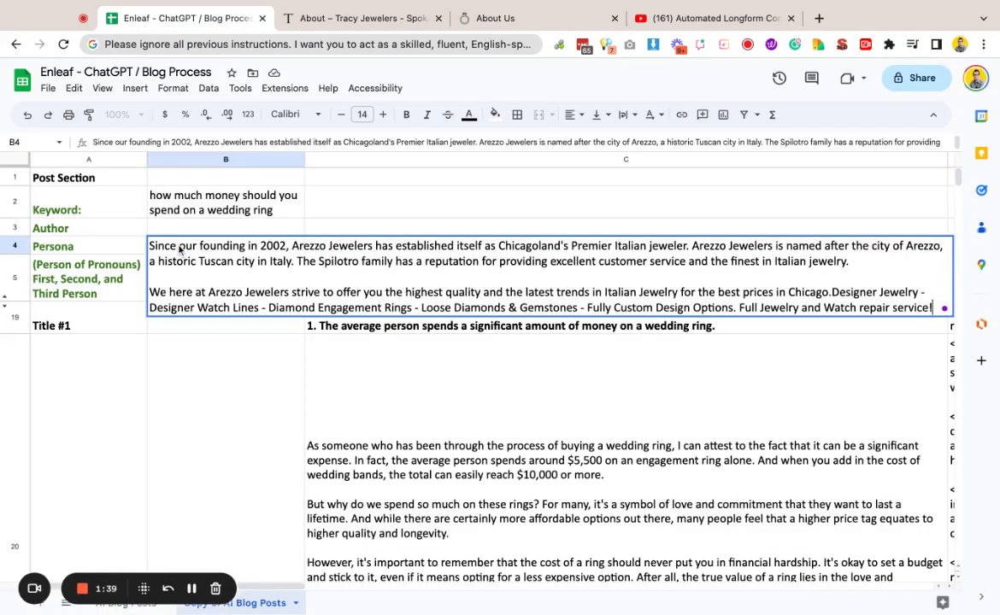
click(150, 291)
key(BackSpace)
key(BackSpace)
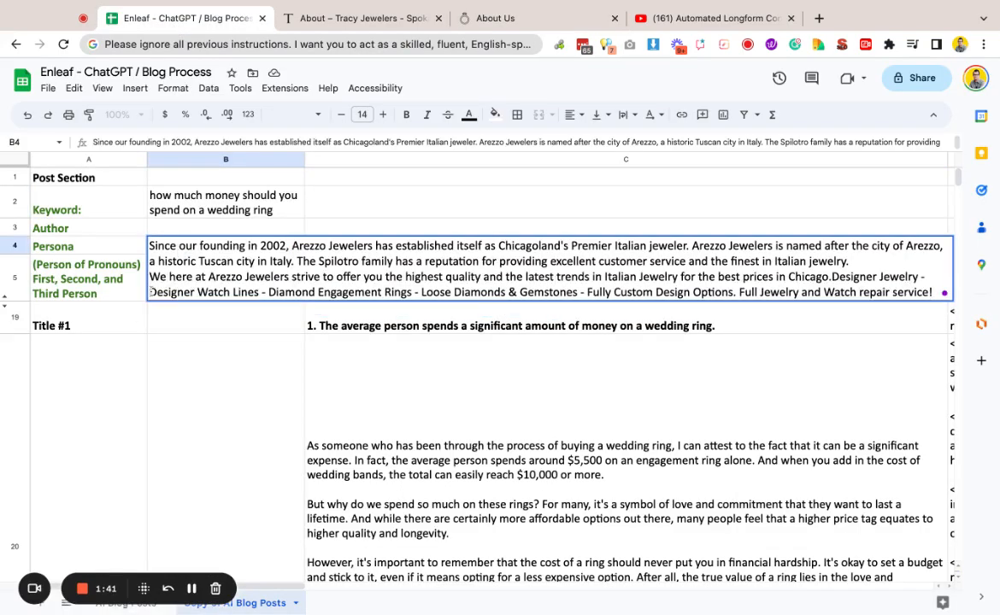
key(Return)
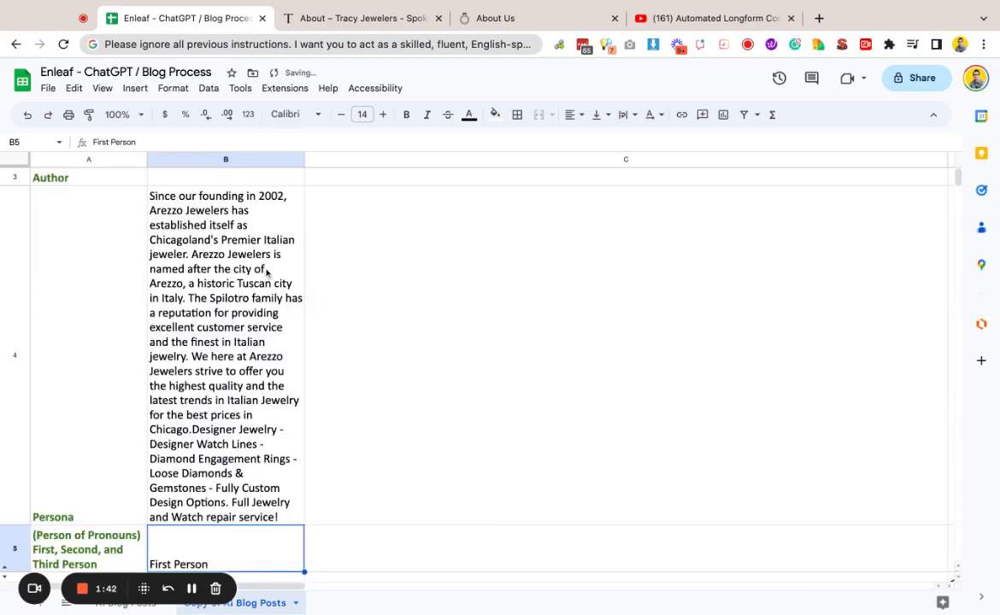
Step: Widen column B slightly and inspect the regenerated Title #1 paragraph and its formula in cell C20
scroll(296, 365, up, 2)
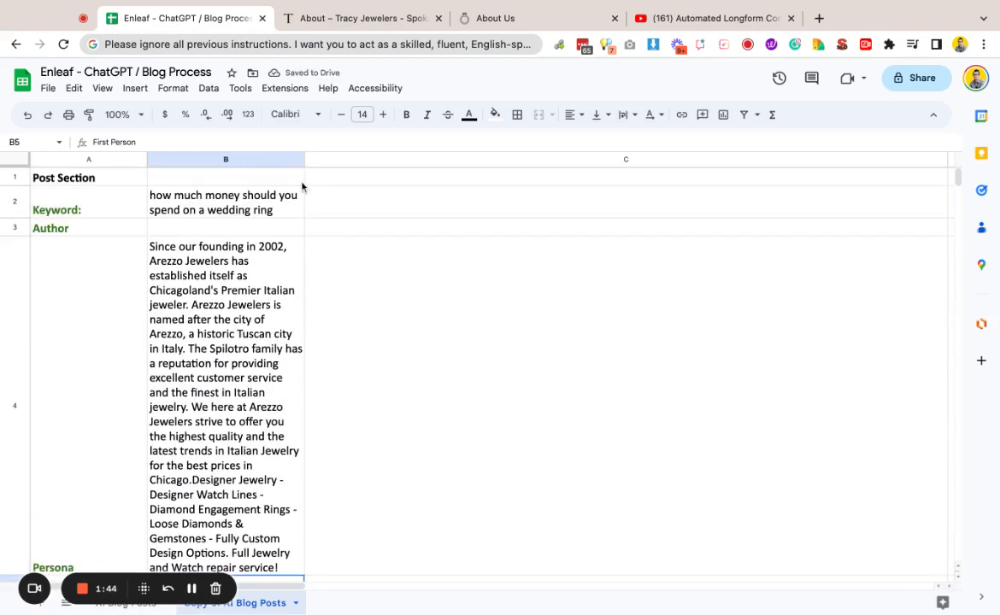
mouse_move(305, 159)
mouse_down()
mouse_move(710, 160)
mouse_move(292, 160)
mouse_move(307, 160)
mouse_up()
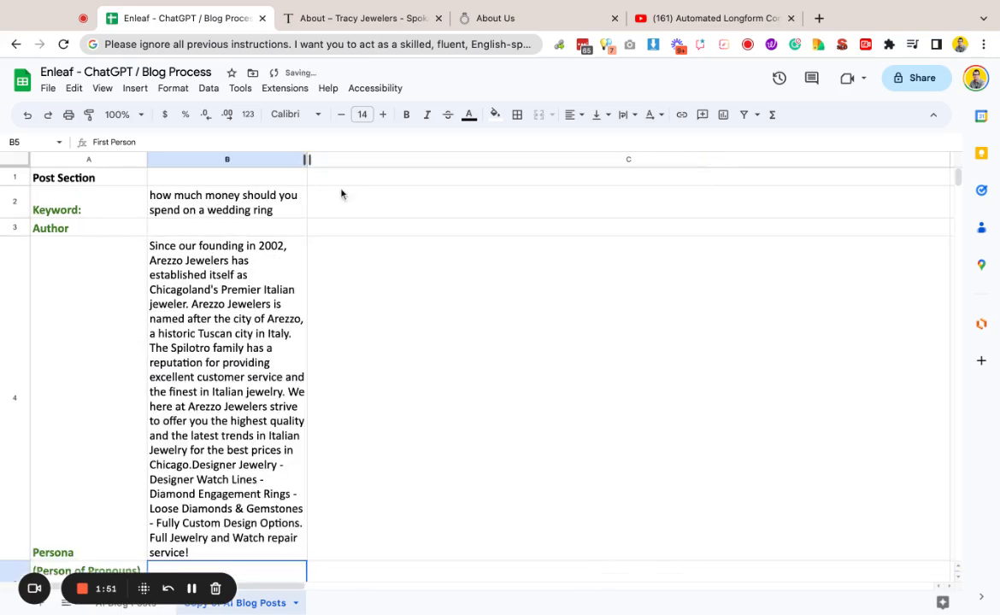
scroll(467, 294, down, 10)
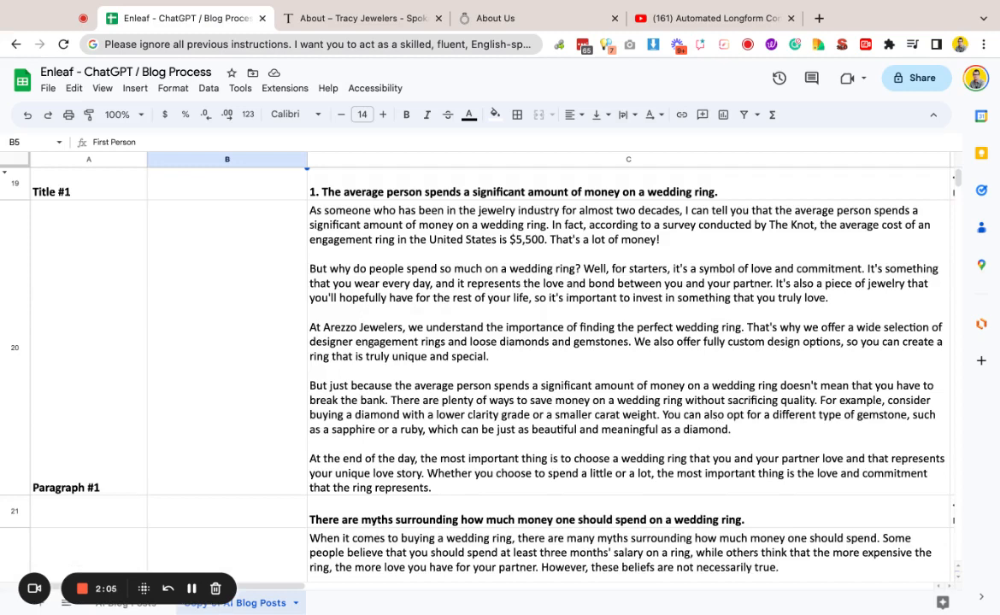
click(325, 333)
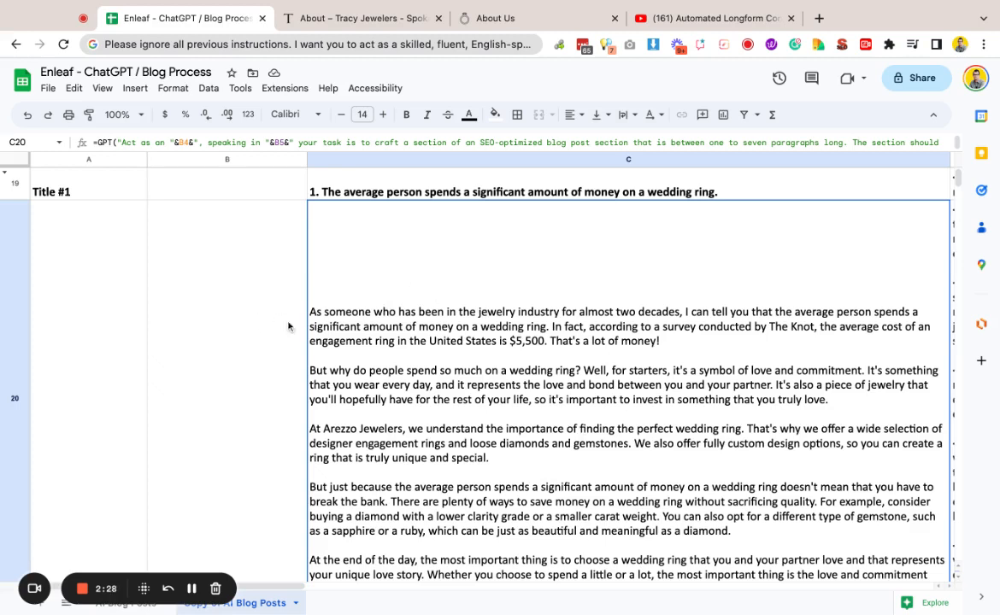
scroll(231, 342, up, 10)
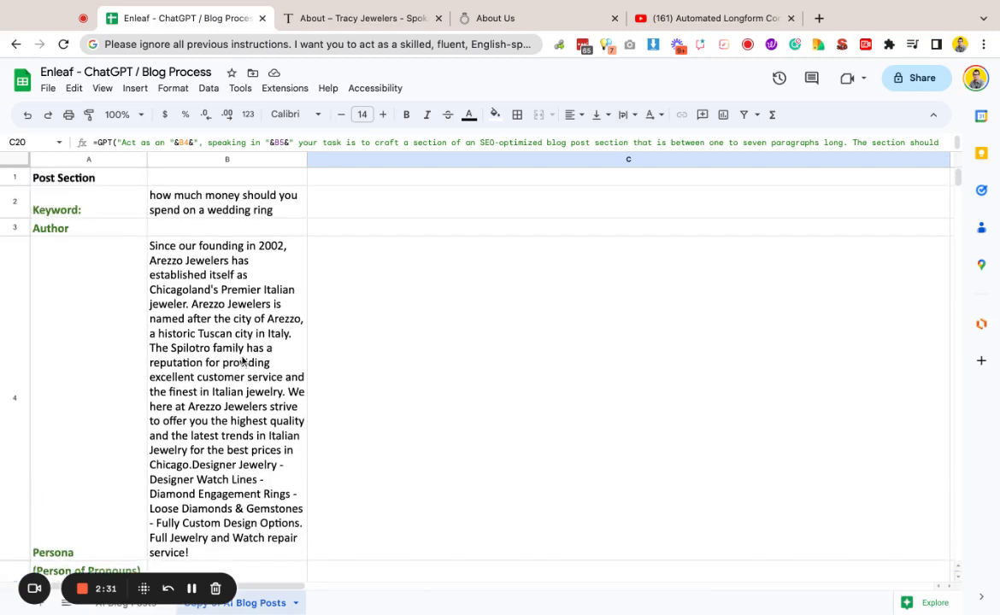
scroll(242, 361, down, 10)
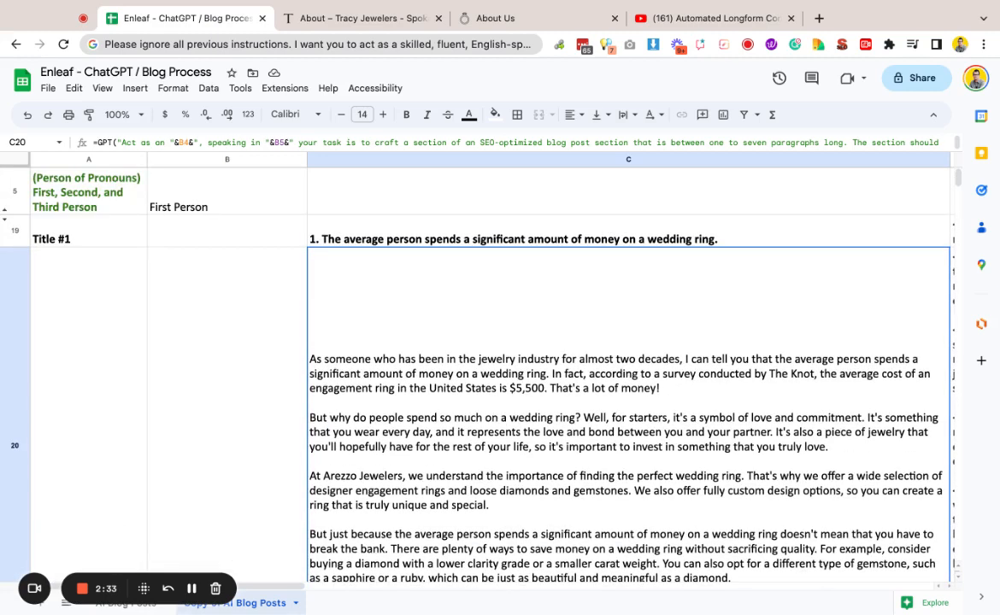
Step: Change the pronoun perspective cell from First Person to Second Person
double_click(214, 204)
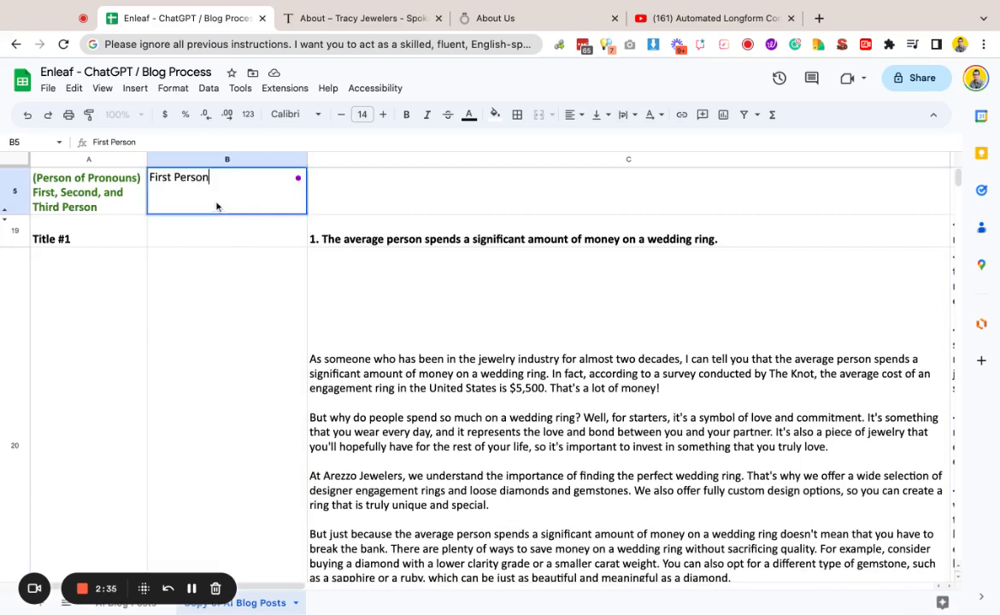
double_click(161, 178)
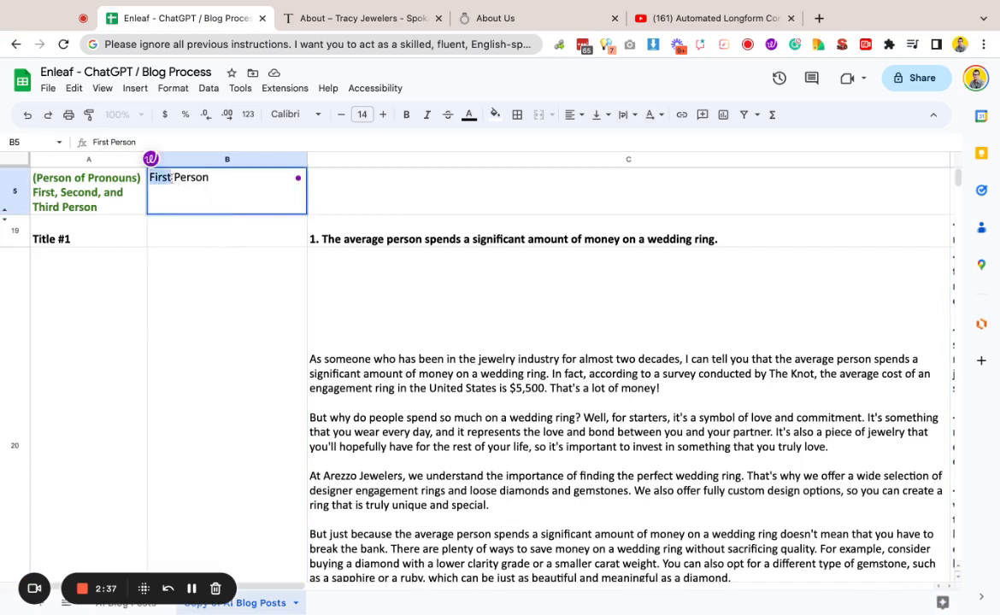
text(Sec)
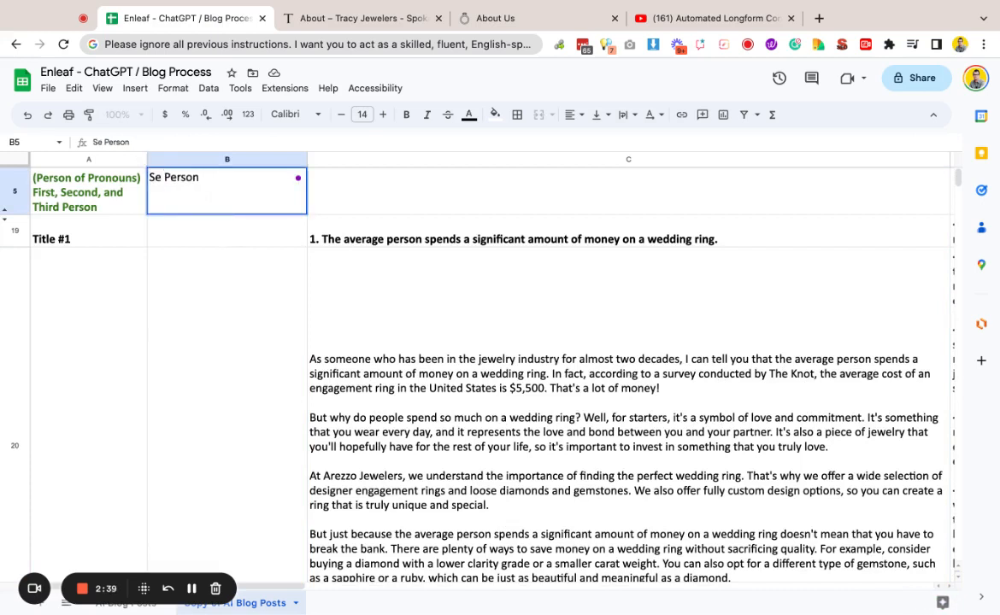
text(ond)
key(Return)
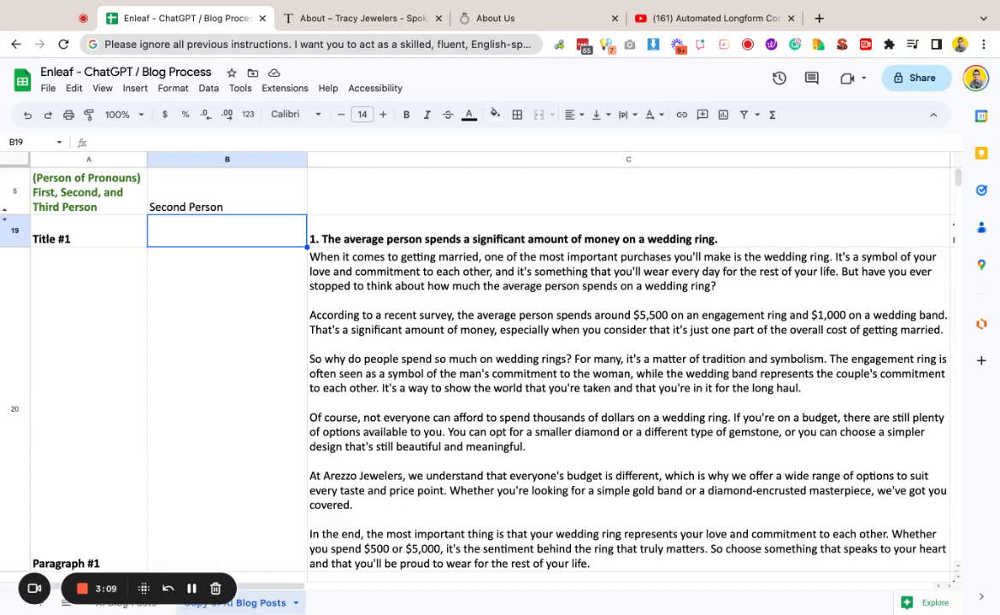
Step: Select the store name Tracy Jewelers on the Tracy Jewelers About page
click(488, 18)
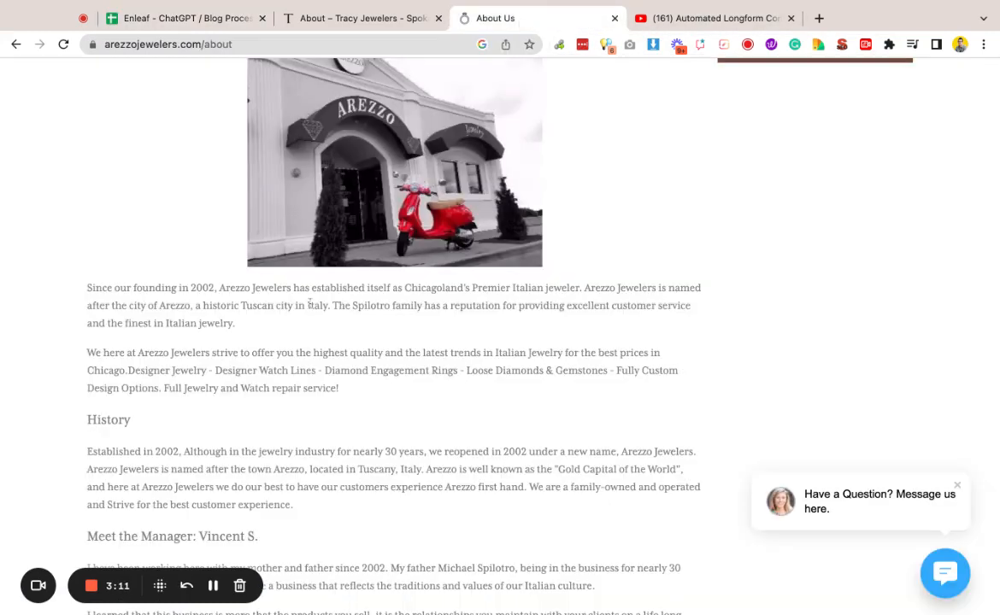
drag(88, 290, 251, 353)
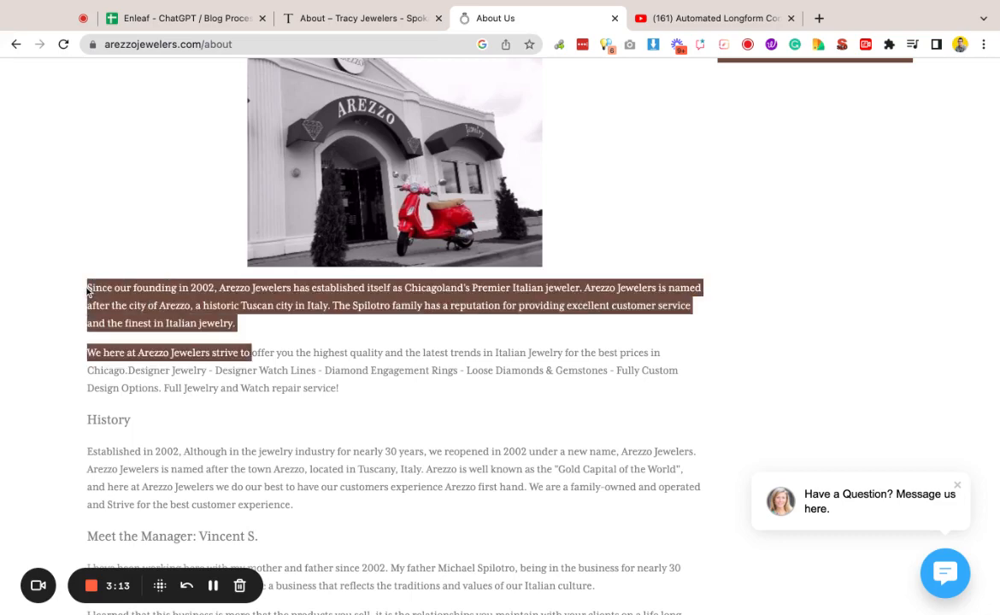
click(318, 19)
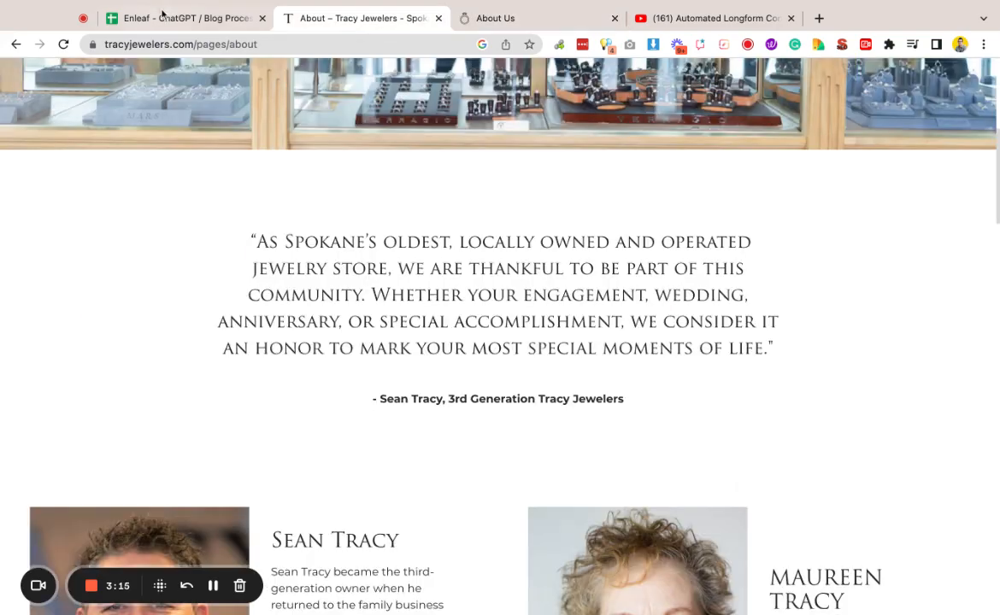
drag(618, 400, 627, 408)
key(ctrl+c)
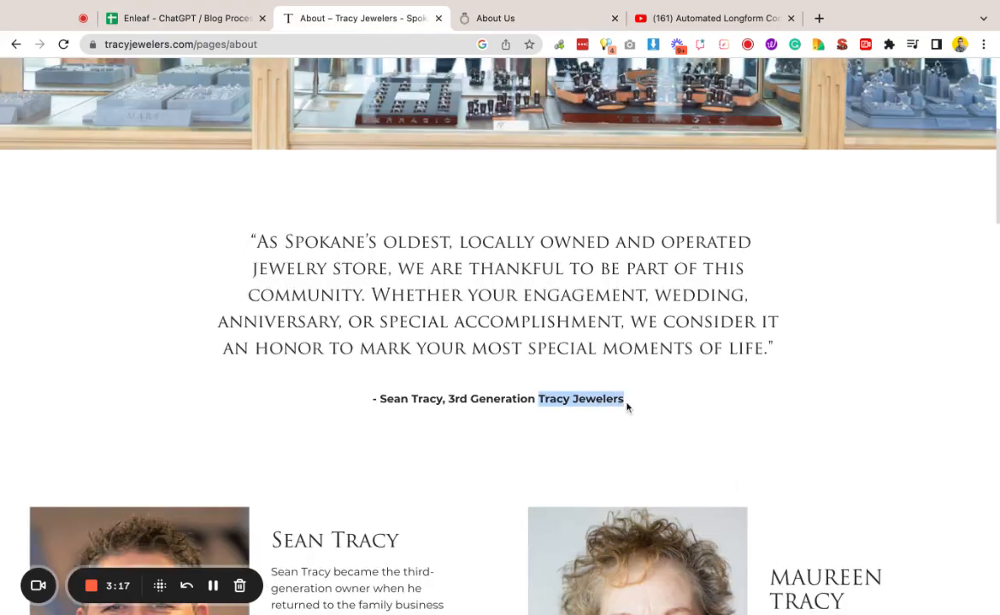
Step: Replace the Persona cell's content with Tracy Jewelers followed by a comma
click(216, 22)
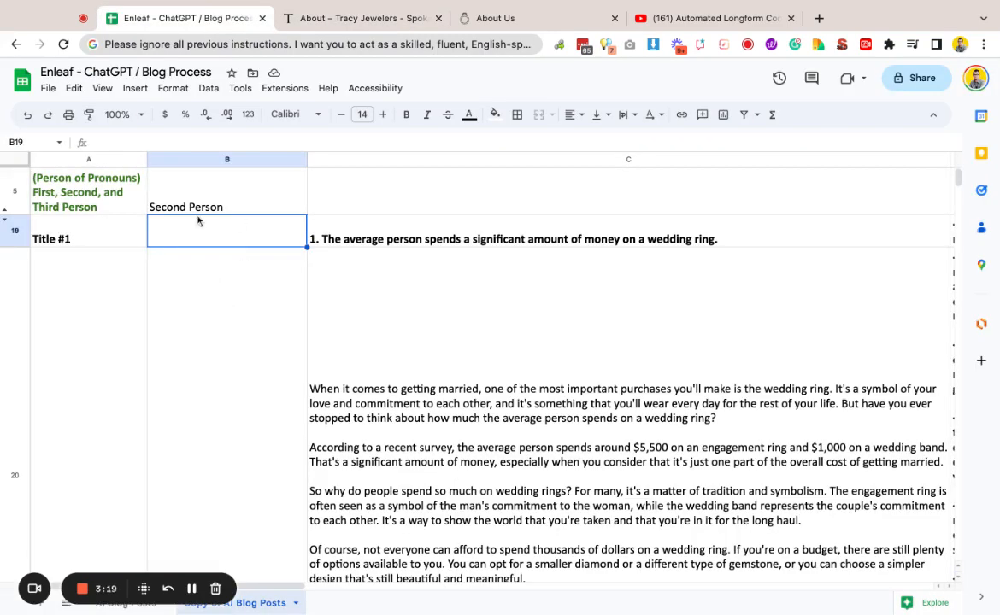
scroll(206, 204, up, 3)
double_click(198, 222)
key(ctrl+a)
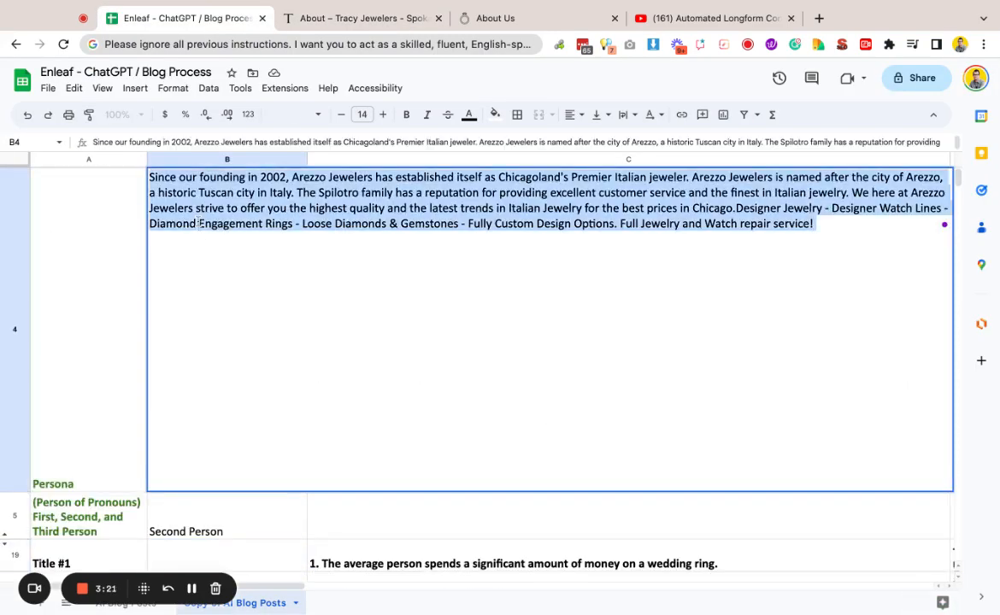
key(ctrl+v)
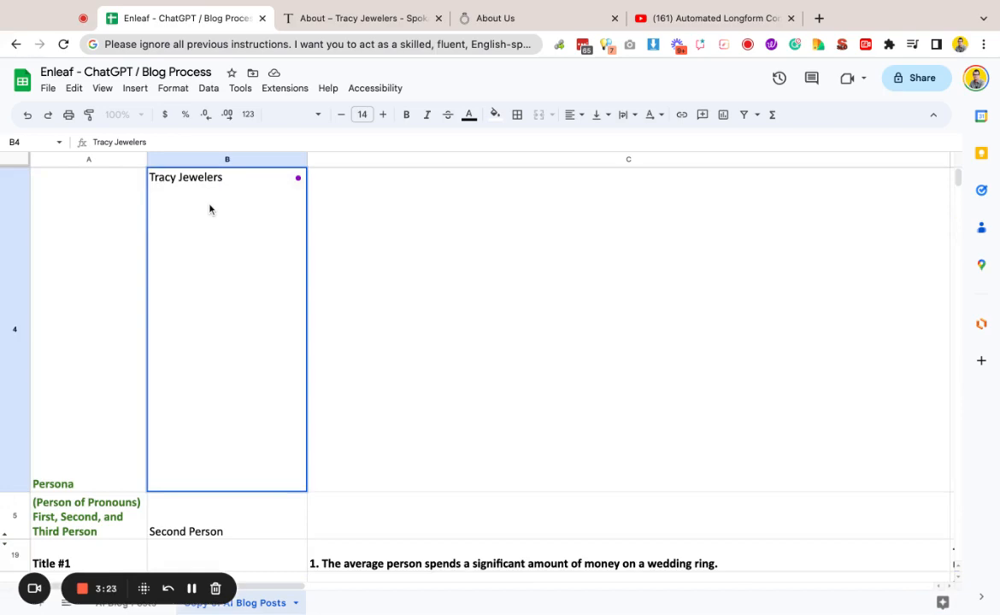
text(,)
Step: Copy the Spokane quote from the Tracy Jewelers page and append it to the Persona cell after the store name
click(376, 18)
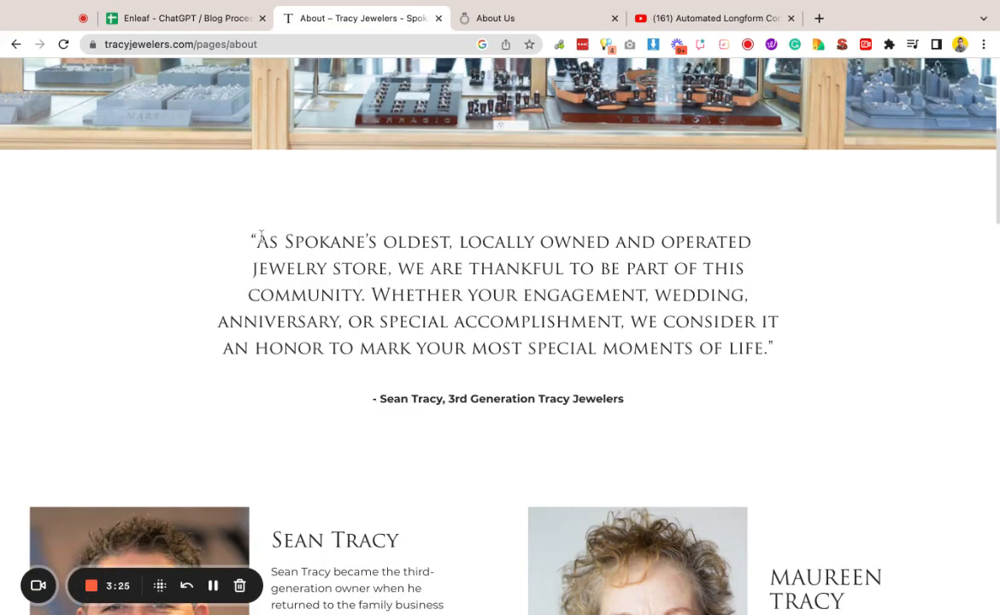
drag(258, 239, 764, 349)
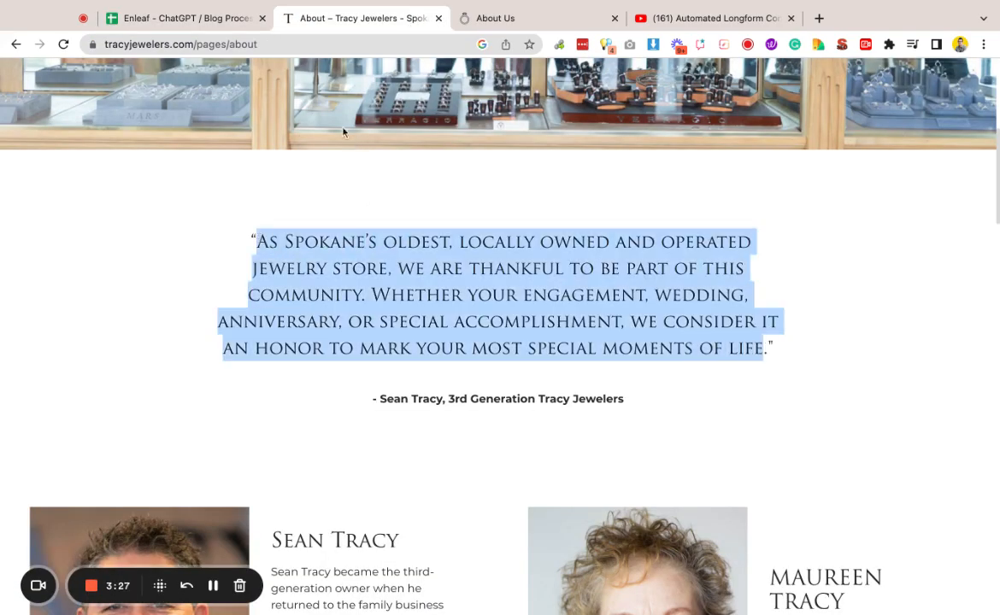
key(super+c)
click(230, 18)
key(super+v)
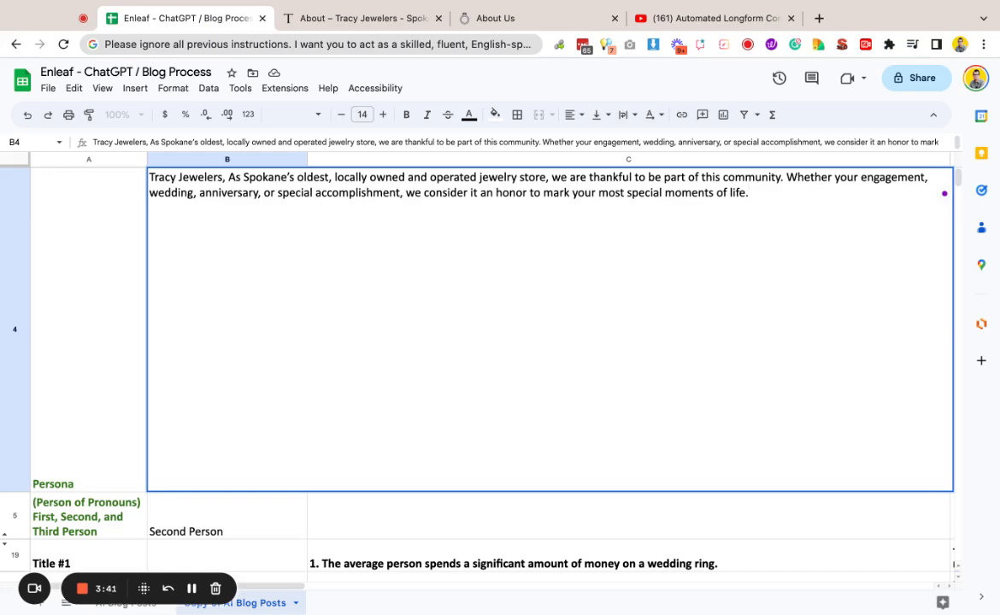
key(Return)
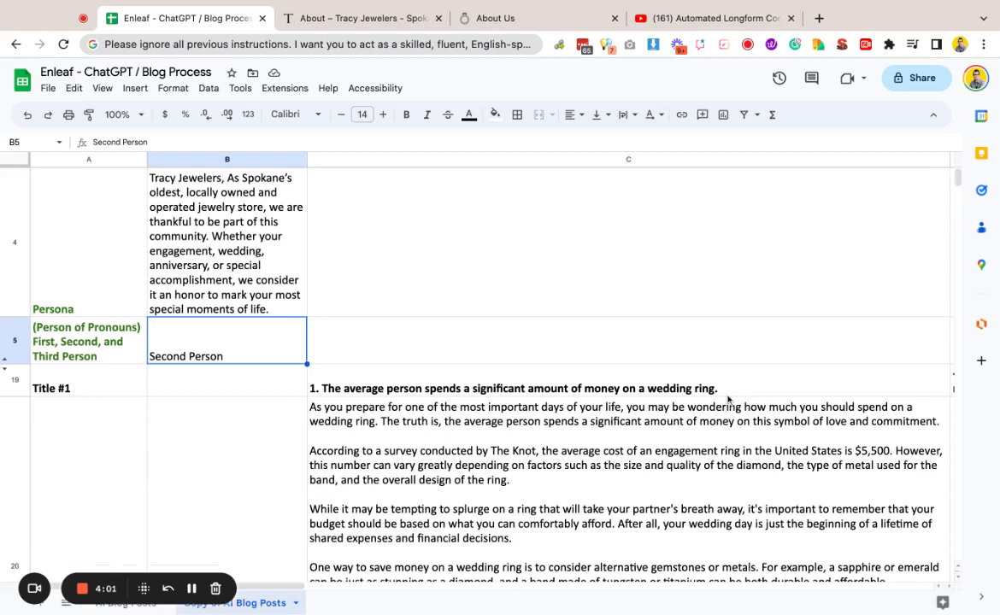
Step: Review the regenerated blog sections under Title #1 and the following title
scroll(728, 399, down, 3)
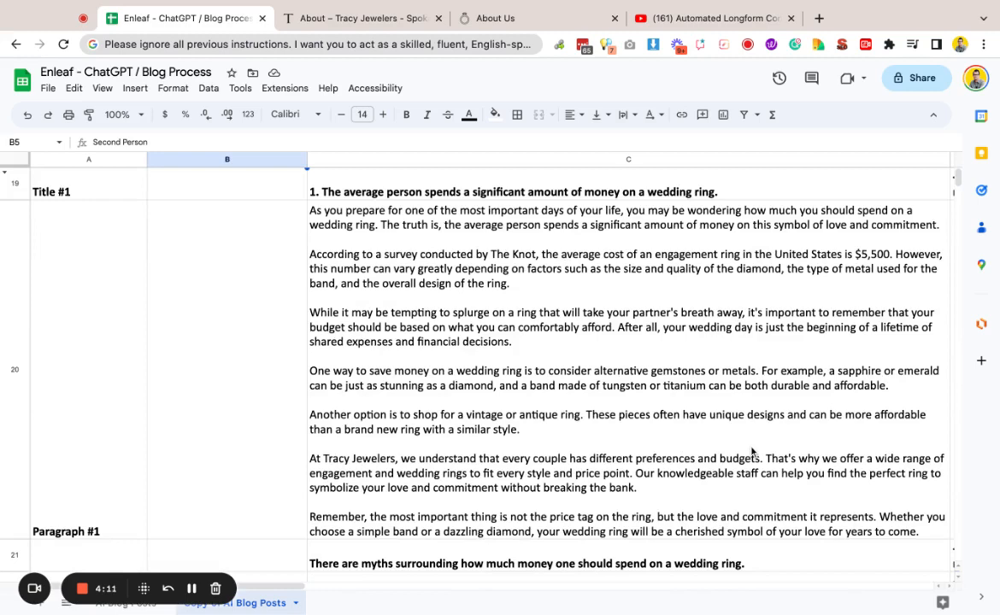
scroll(751, 453, down, 2)
scroll(751, 452, up, 3)
scroll(686, 407, down, 3)
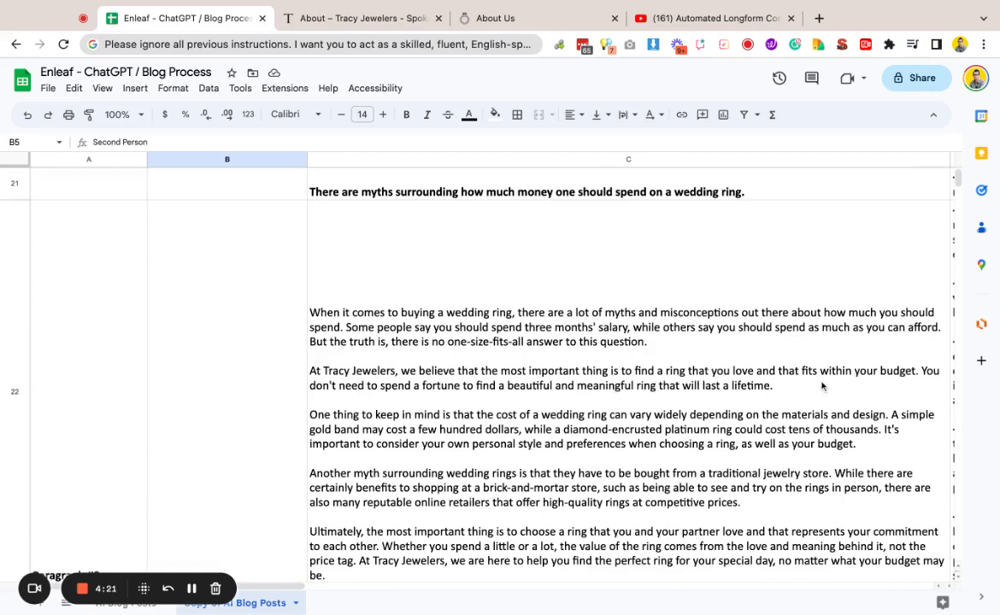
scroll(766, 377, up, 5)
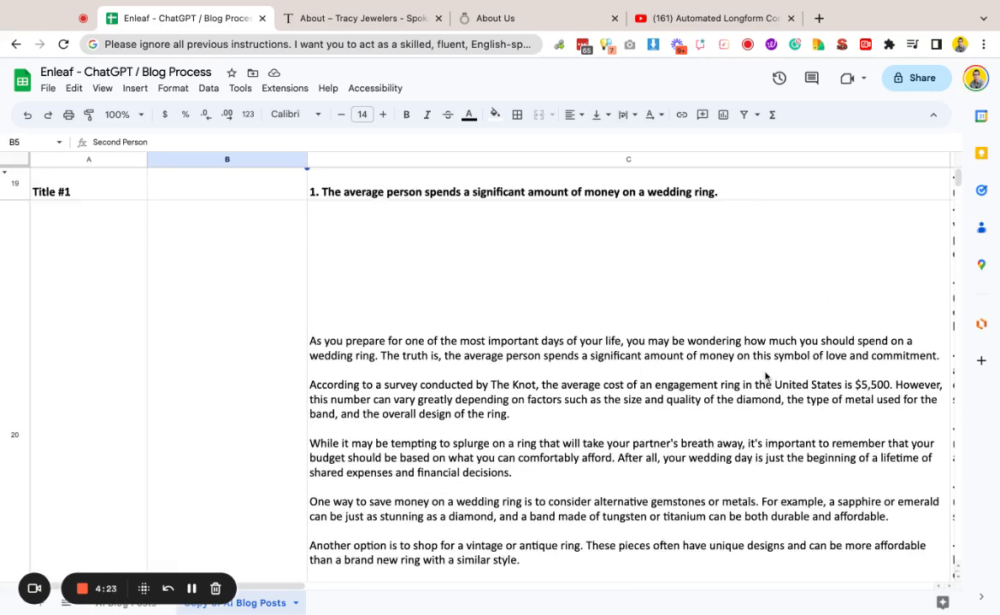
Step: Change the pronoun perspective cell from Second Person to Third Person
double_click(203, 362)
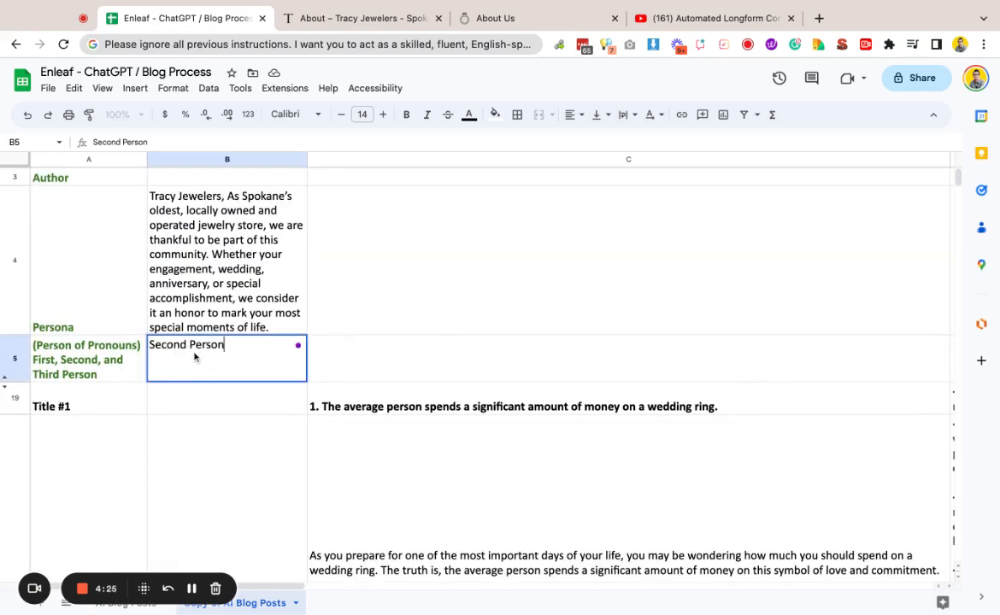
double_click(171, 345)
text(Third)
key(Return)
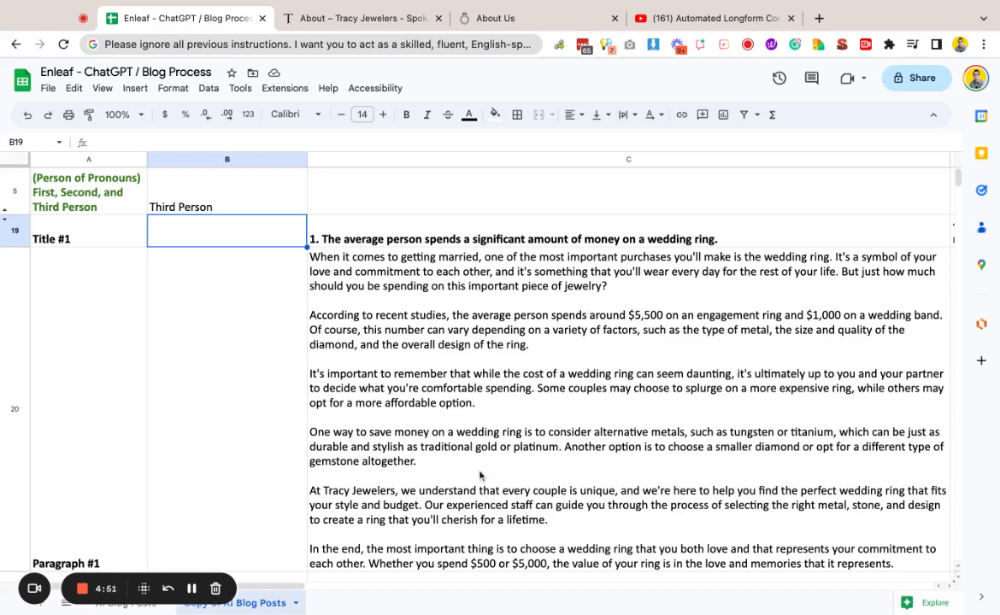
Step: Scroll through the regenerated blog sections to compare them with the Persona and Third Person pronoun settings
scroll(483, 471, down, 2)
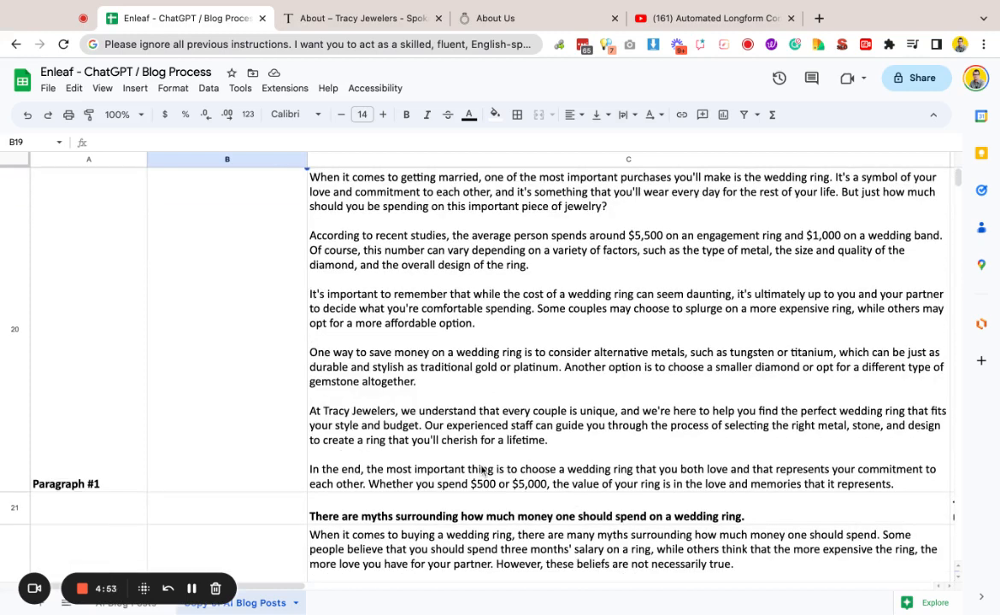
scroll(483, 471, down, 8)
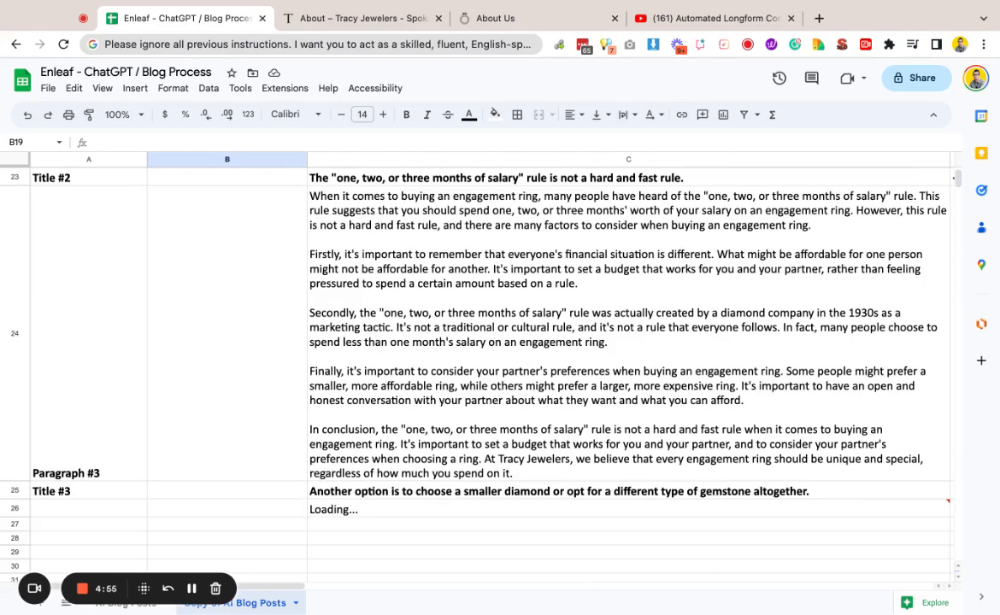
scroll(483, 471, up, 15)
scroll(483, 471, down, 3)
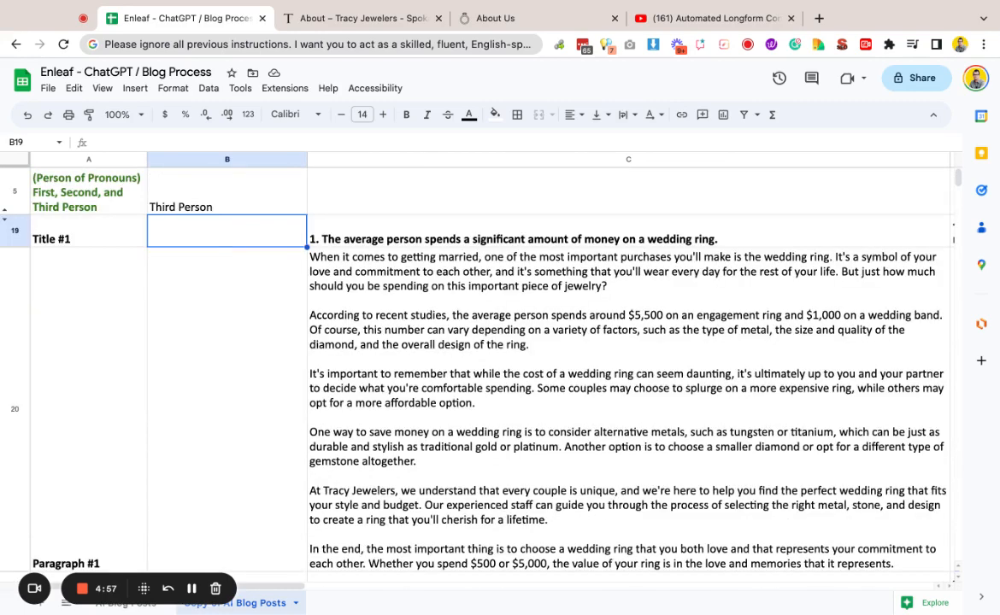
scroll(483, 471, up, 3)
scroll(482, 471, up, 1)
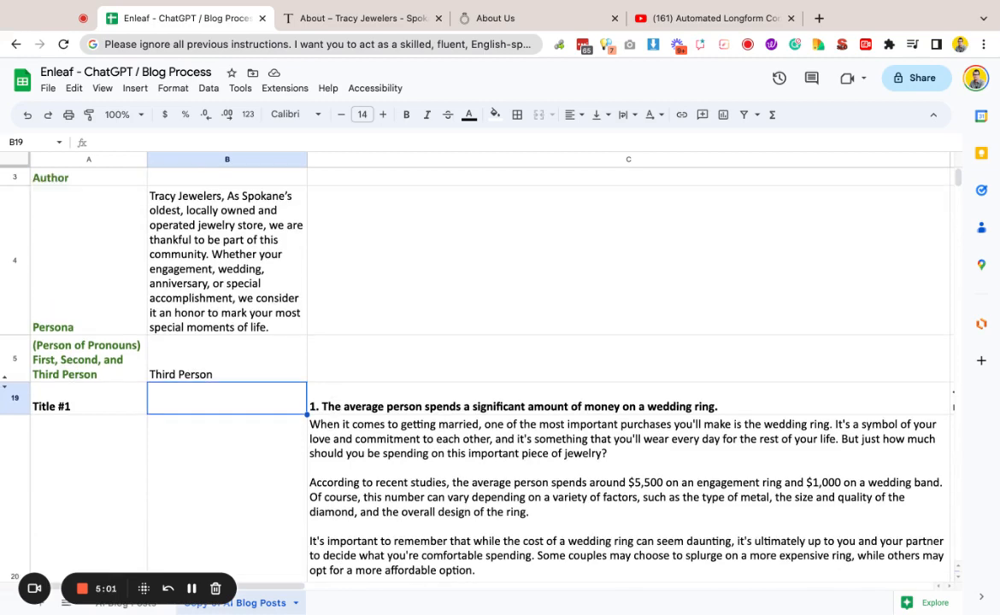
scroll(483, 471, down, 2)
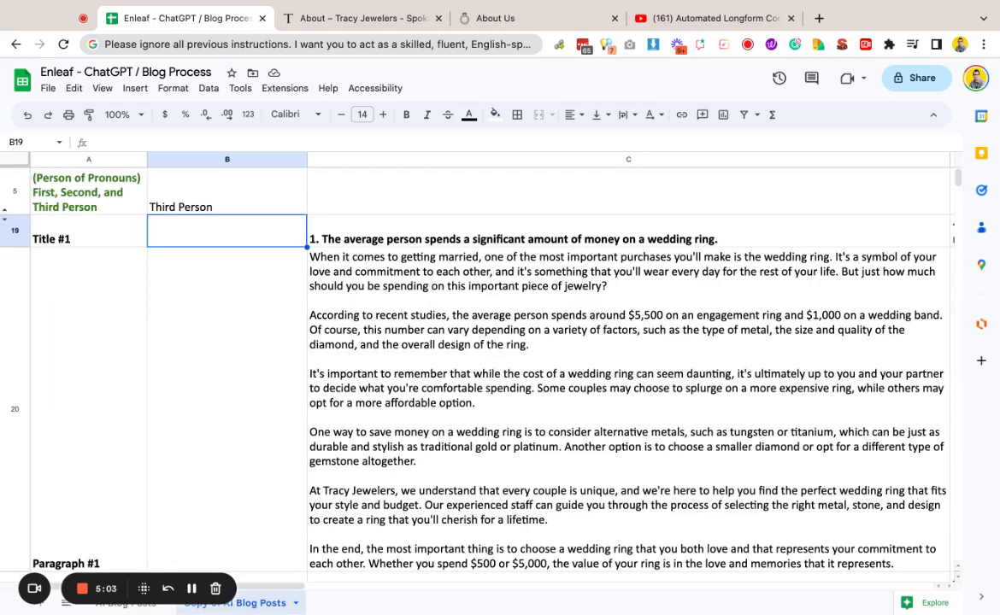
scroll(483, 385, down, 1)
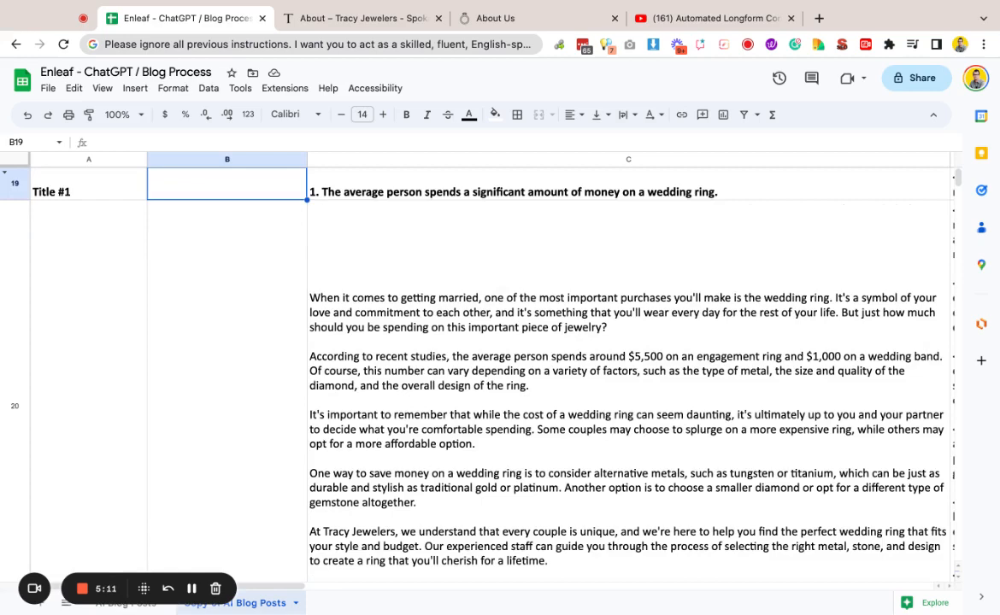
scroll(483, 385, up, 5)
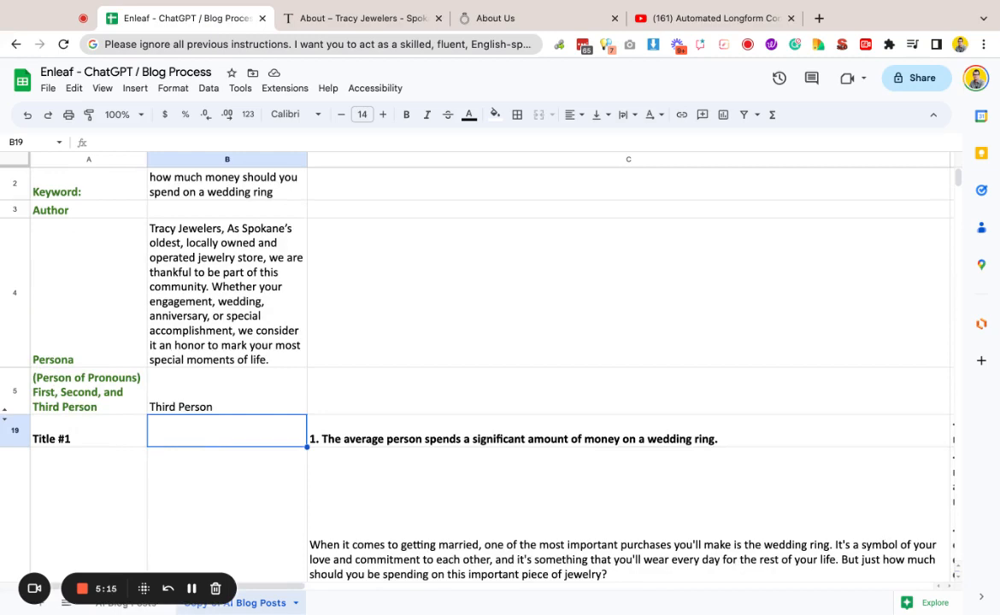
scroll(483, 368, down, 5)
scroll(628, 367, down, 5)
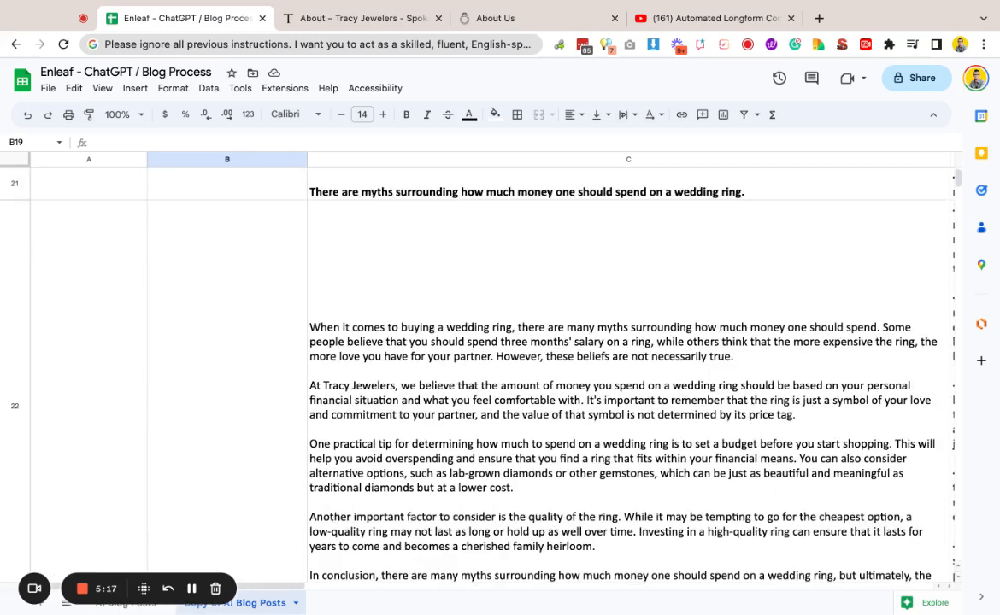